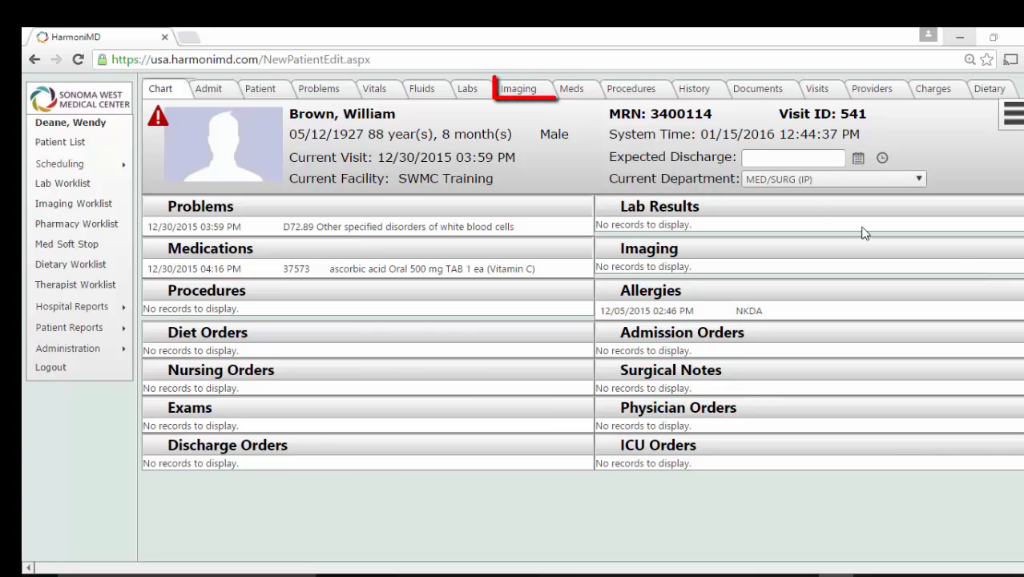
# Step: Open the patient's Imaging page and start a new Imaging Order
pyautogui.click(532, 95)
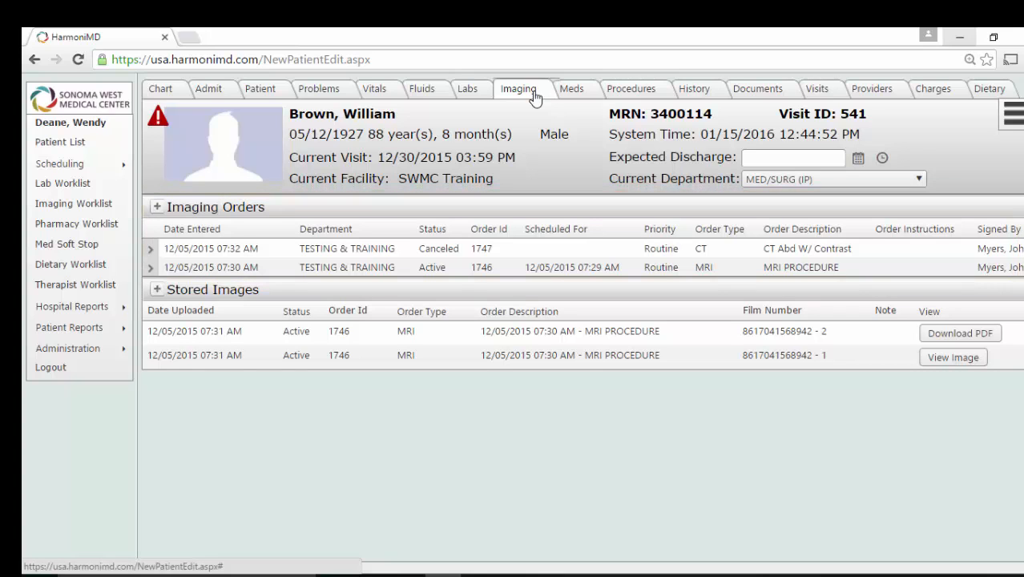
pyautogui.click(252, 208)
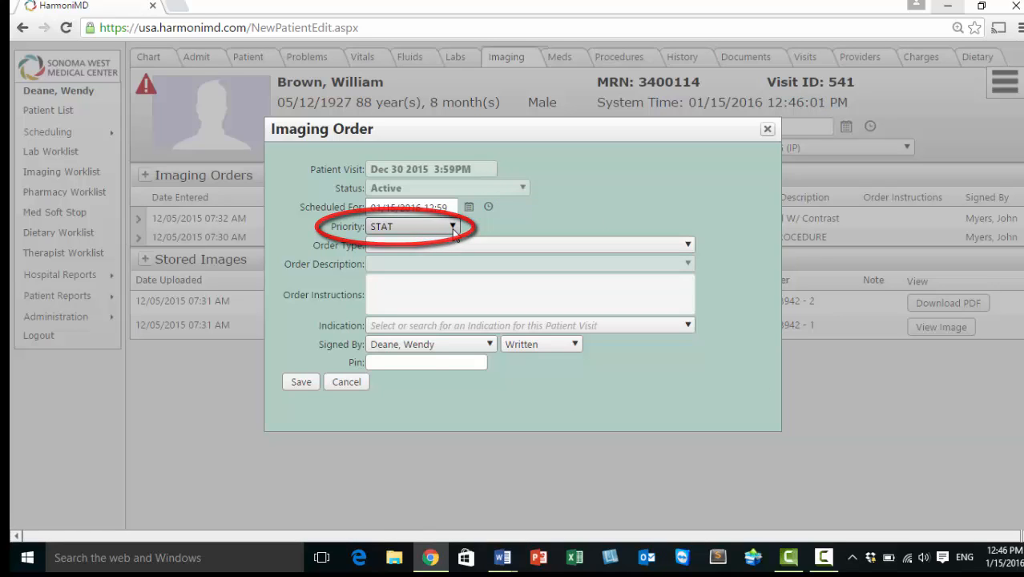
# Step: Keep STAT priority, set the order type to XRAY, and browse the X-ray descriptions
pyautogui.click(454, 228)
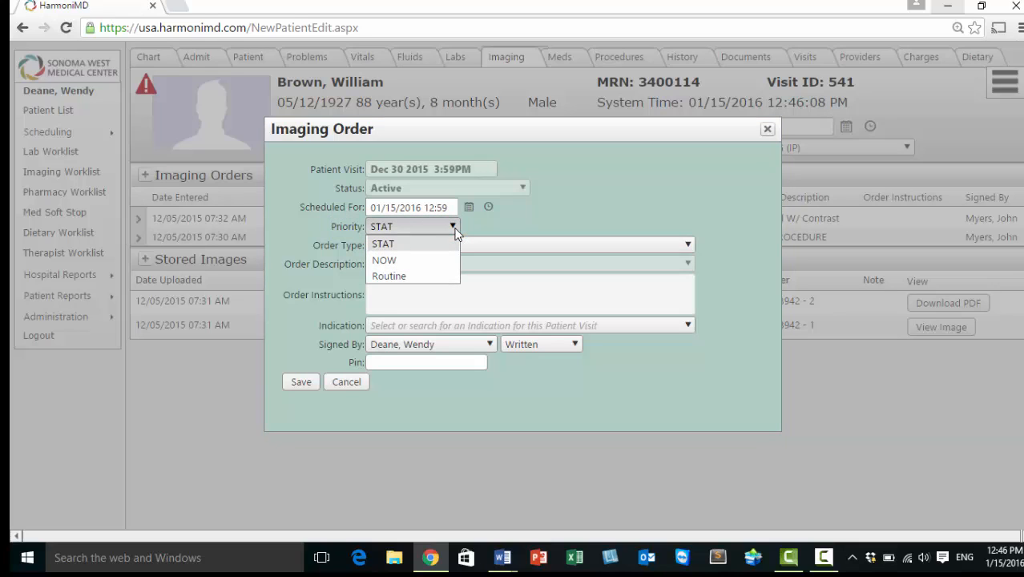
pyautogui.click(484, 230)
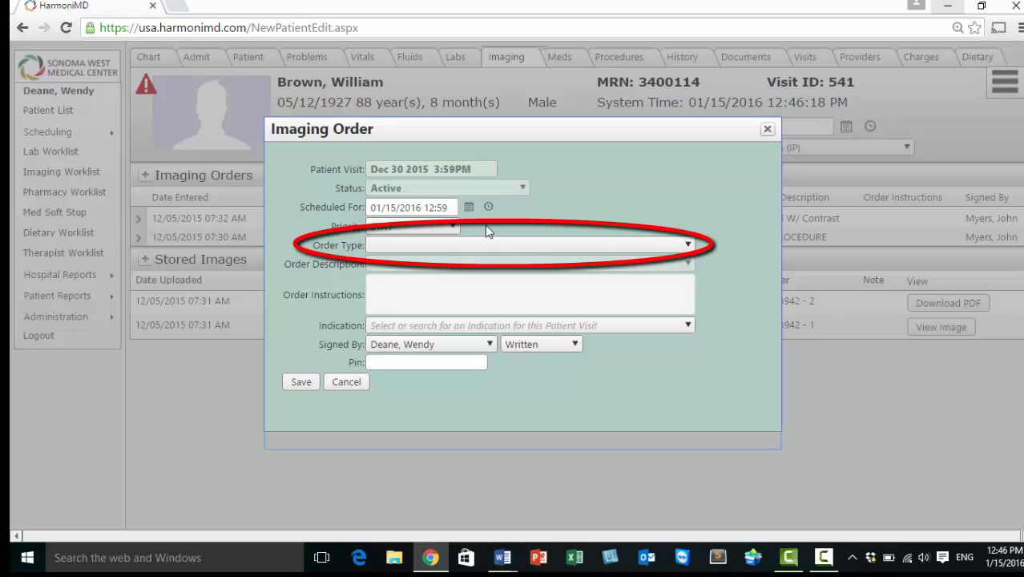
pyautogui.click(686, 246)
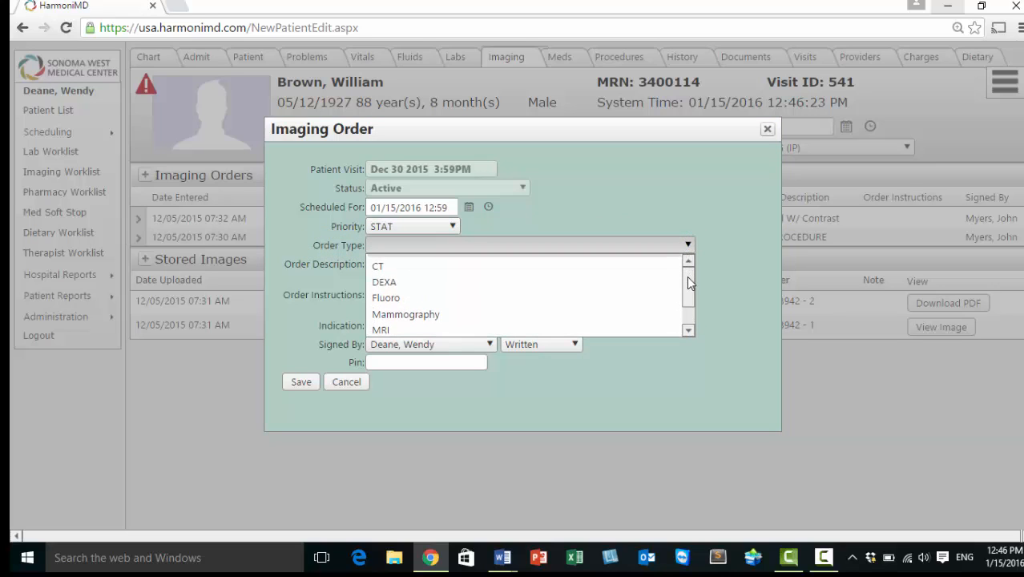
pyautogui.moveTo(689, 282); pyautogui.dragTo(686, 309)
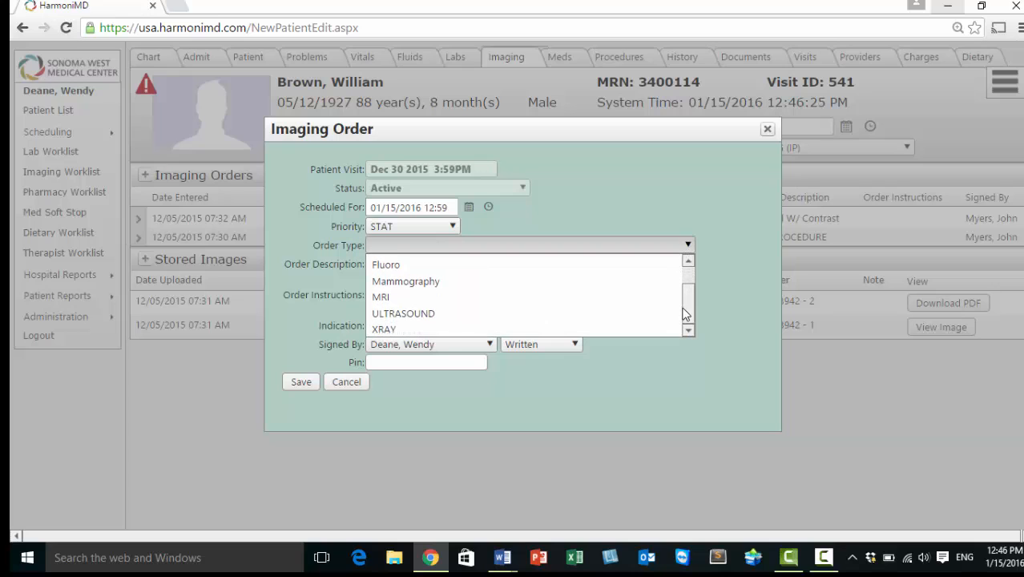
pyautogui.click(400, 330)
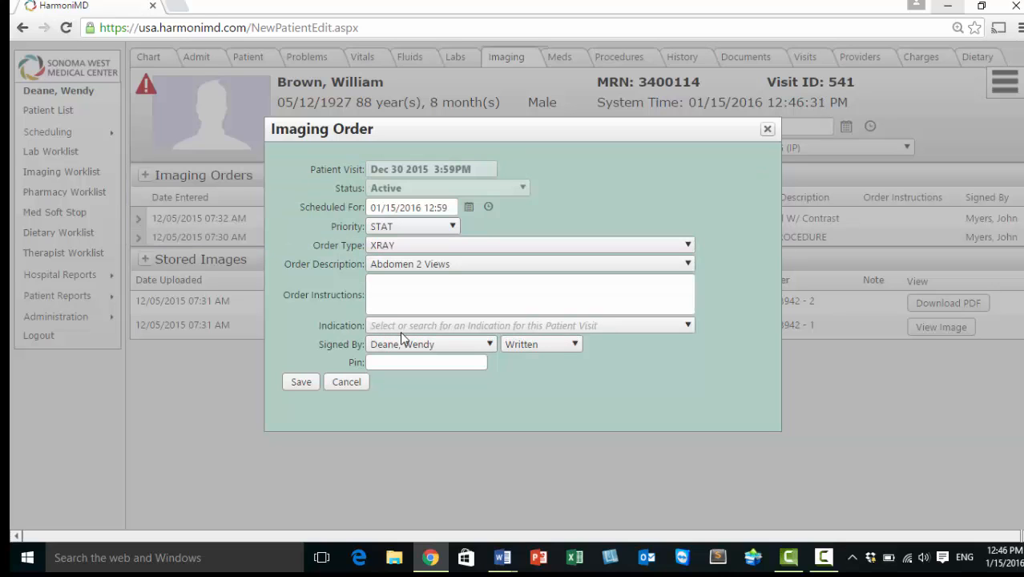
pyautogui.click(687, 264)
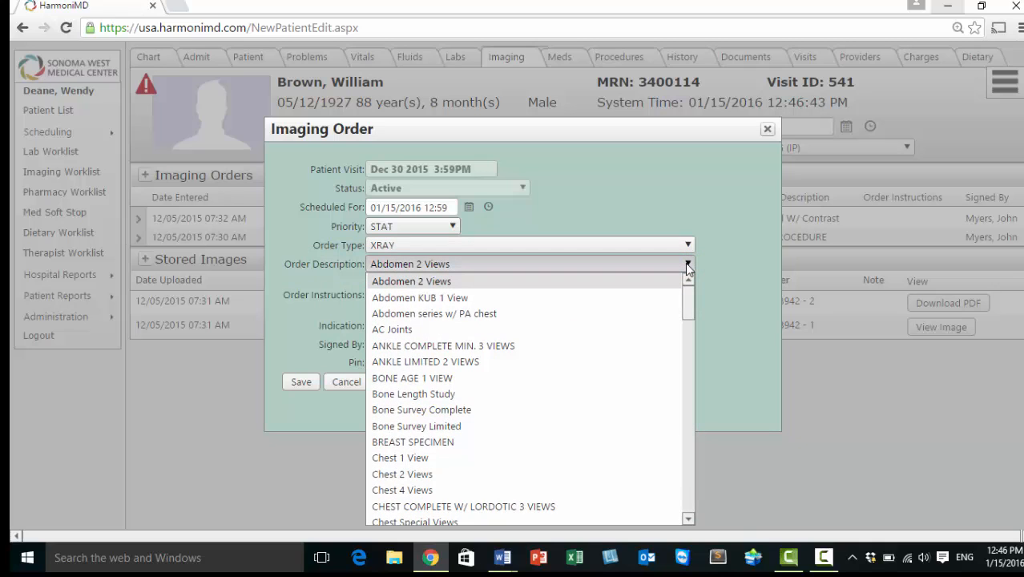
pyautogui.scroll(-5, 676, 324)
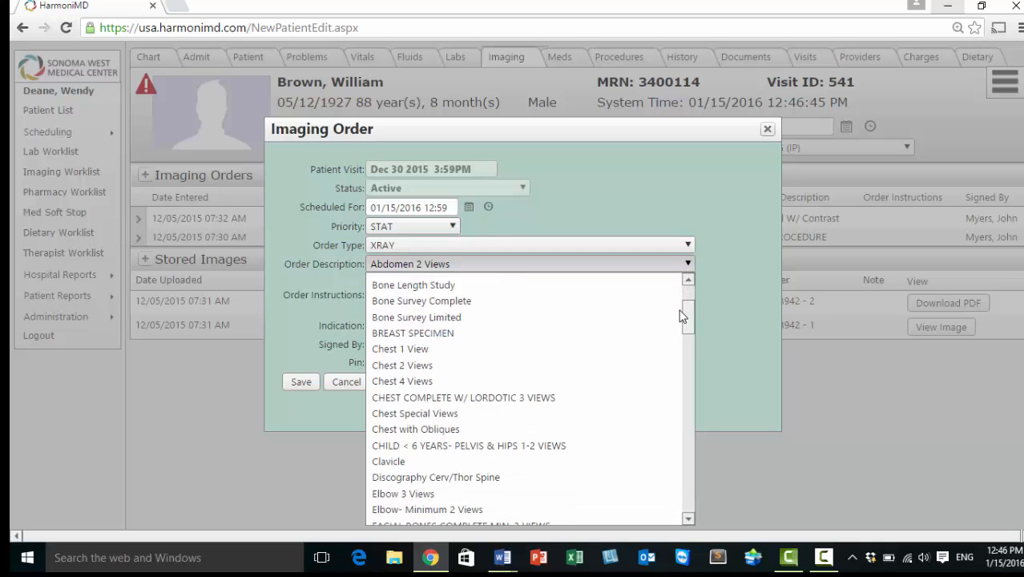
pyautogui.scroll(-2, 681, 338)
pyautogui.scroll(4, 677, 336)
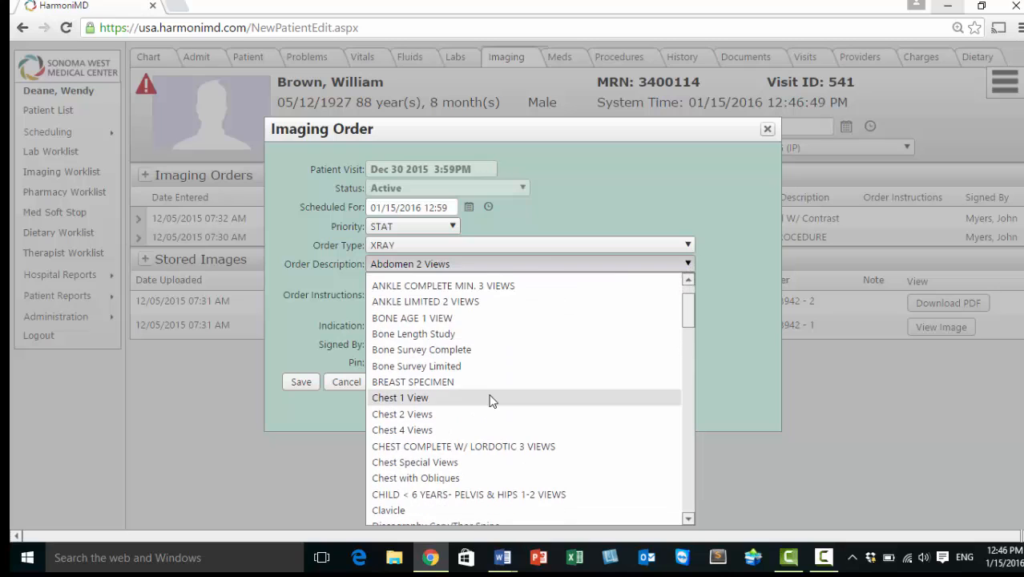
# Step: Choose Chest 1 View and set indication D72.89 Other specified disorders of white blood cells
pyautogui.click(454, 398)
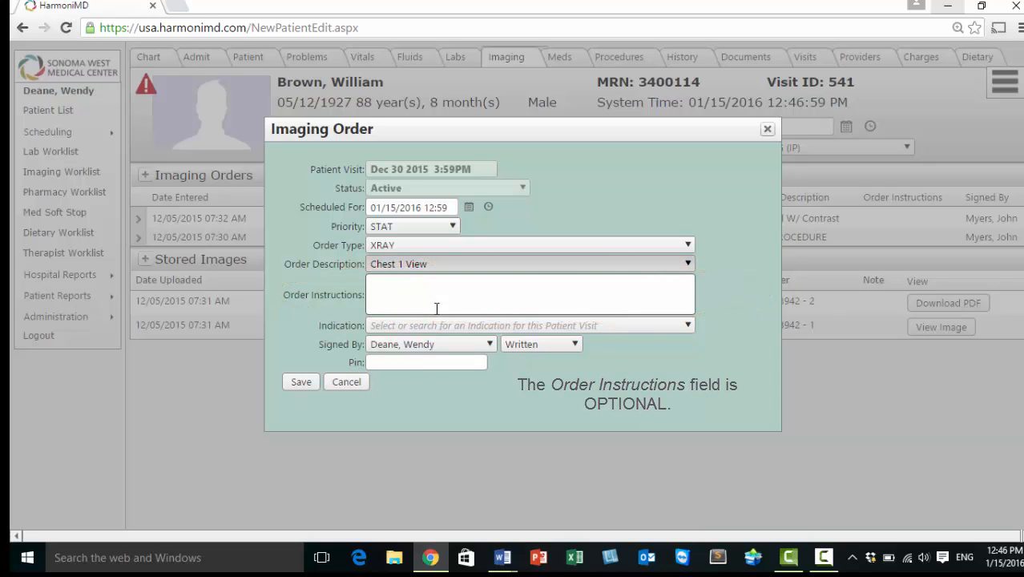
pyautogui.click(689, 327)
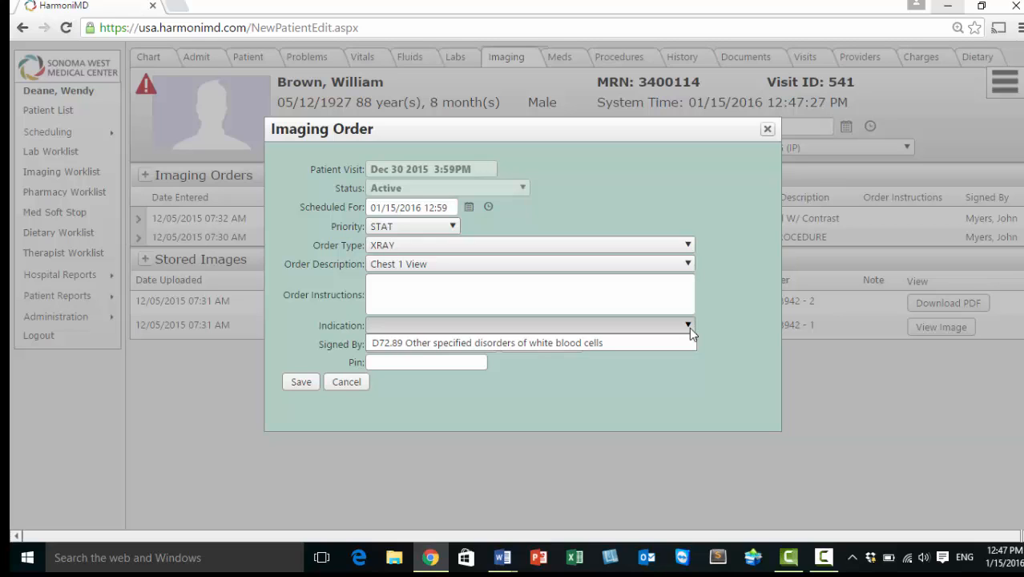
pyautogui.click(306, 387)
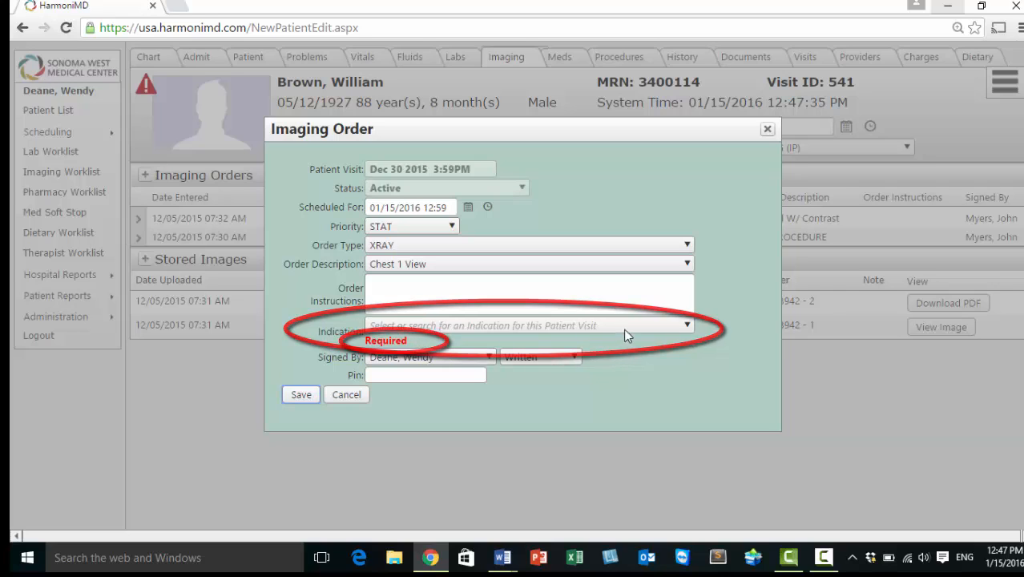
pyautogui.click(679, 326)
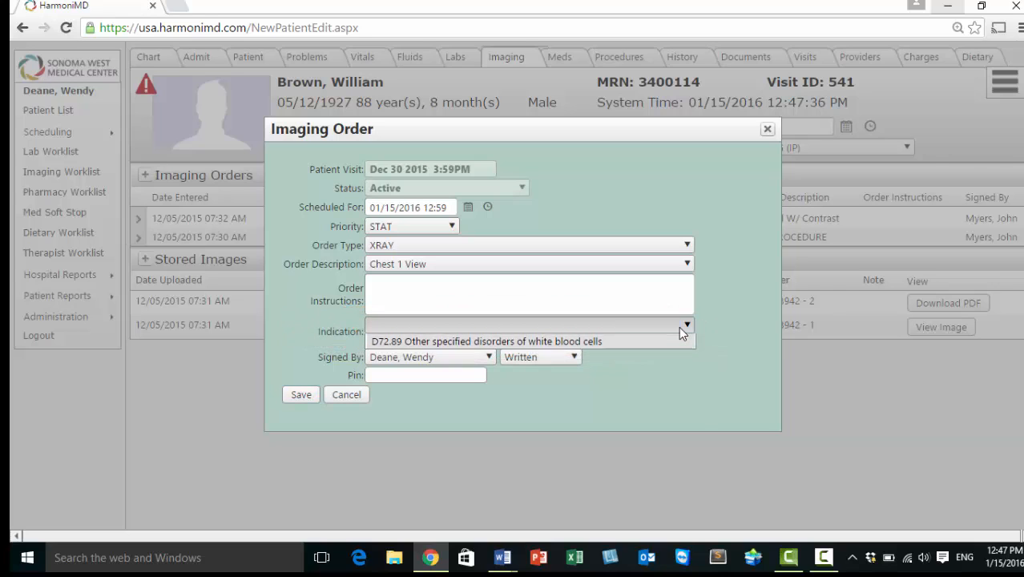
pyautogui.click(631, 345)
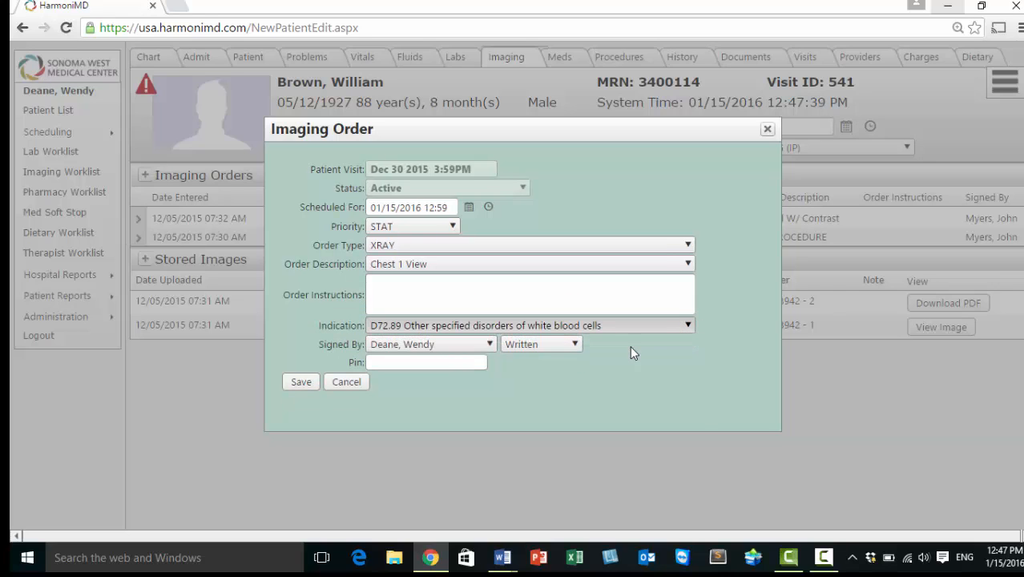
# Step: Sign the order as the provider, mark it Written, enter the PIN, and save
pyautogui.click(487, 344)
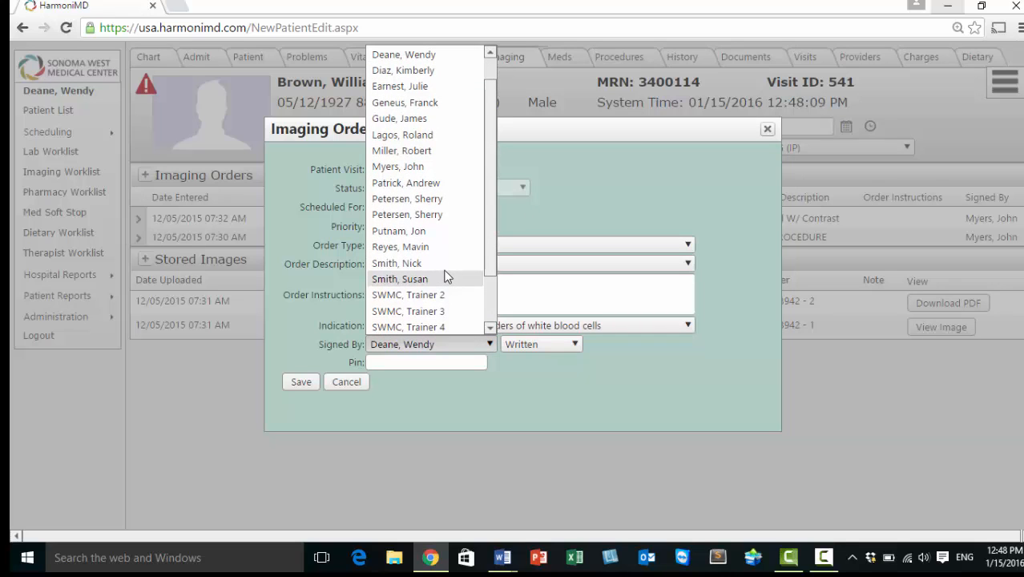
pyautogui.click(447, 272)
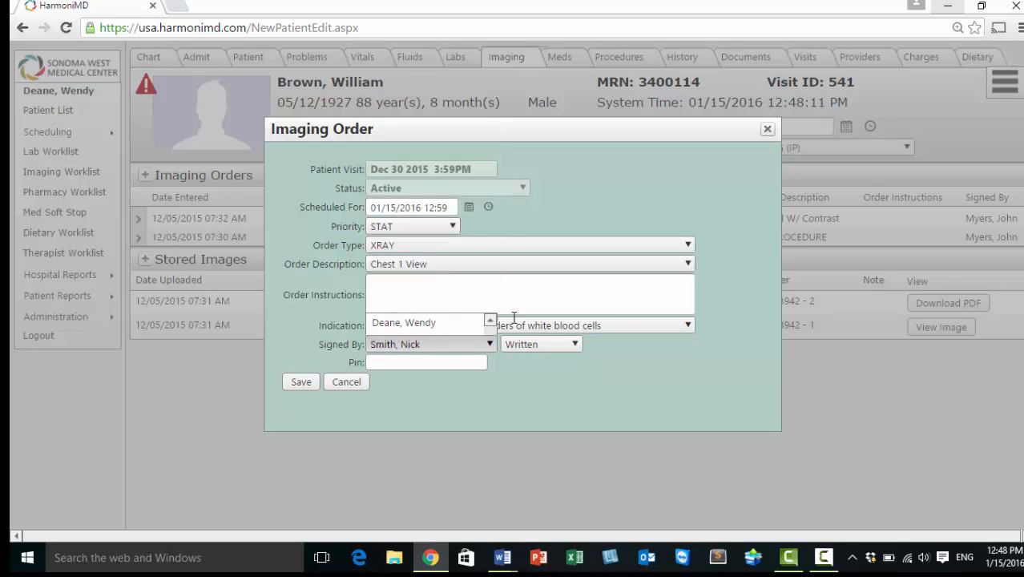
pyautogui.click(574, 344)
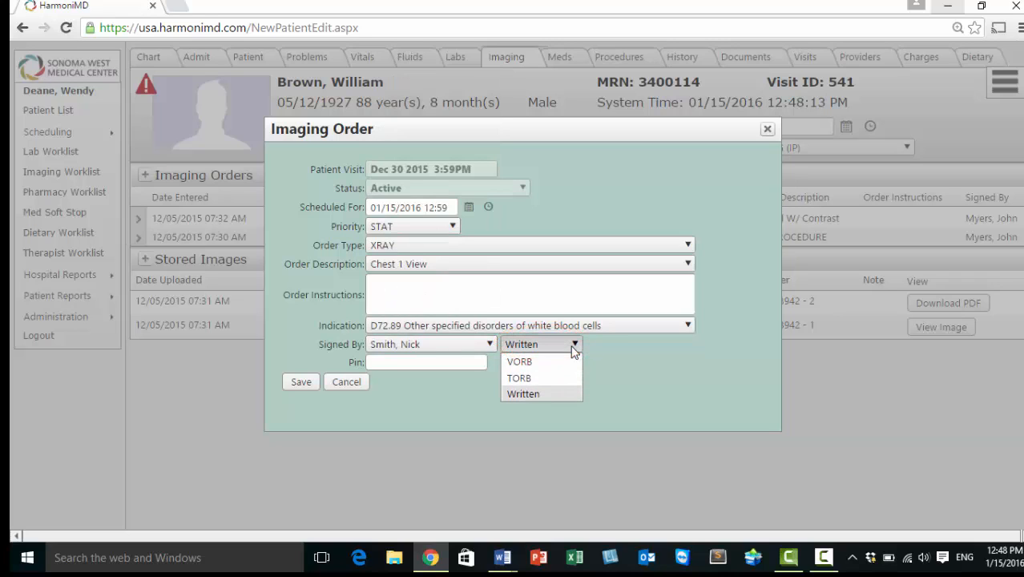
pyautogui.click(529, 392)
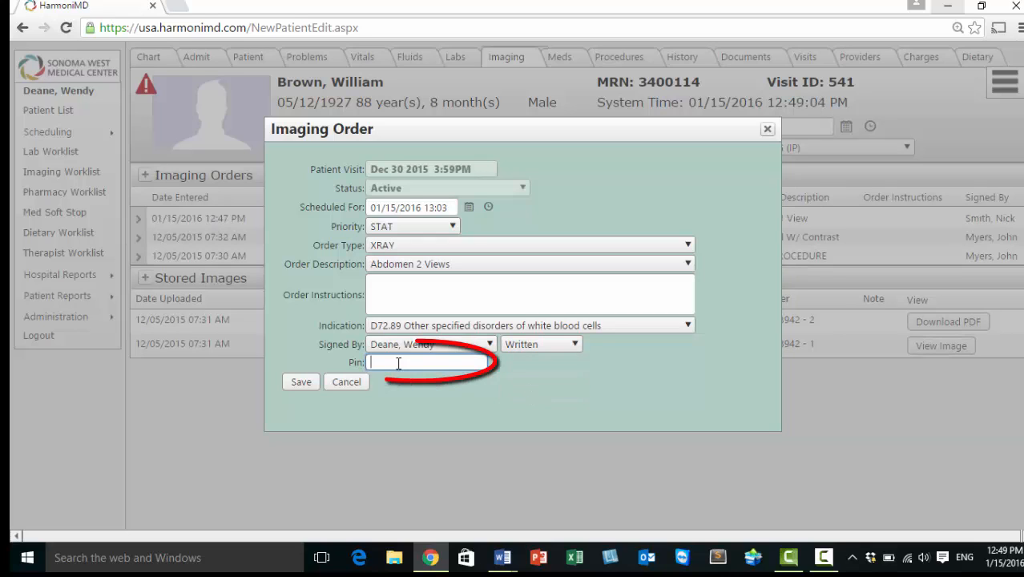
pyautogui.write('1234')
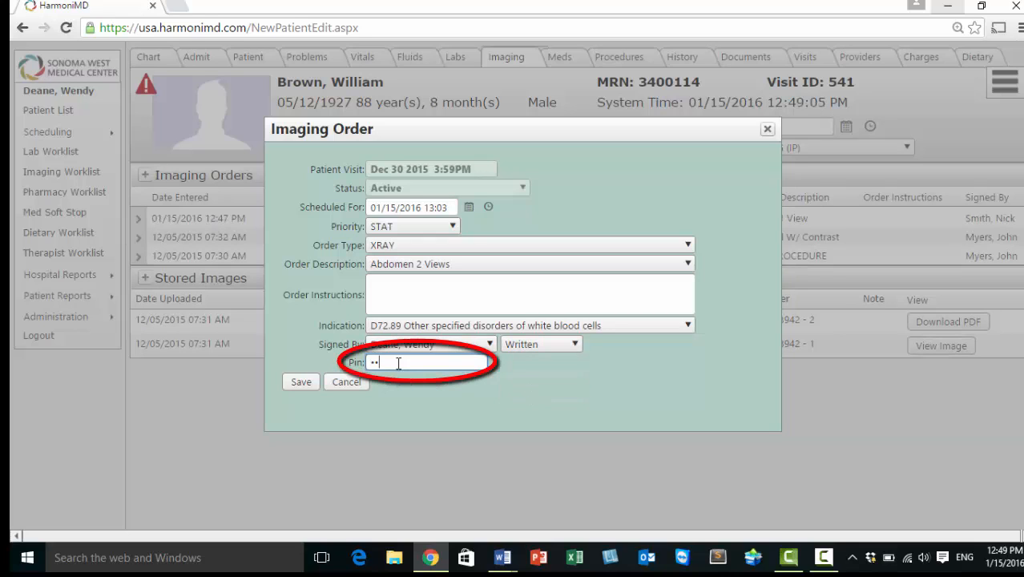
pyautogui.click(298, 383)
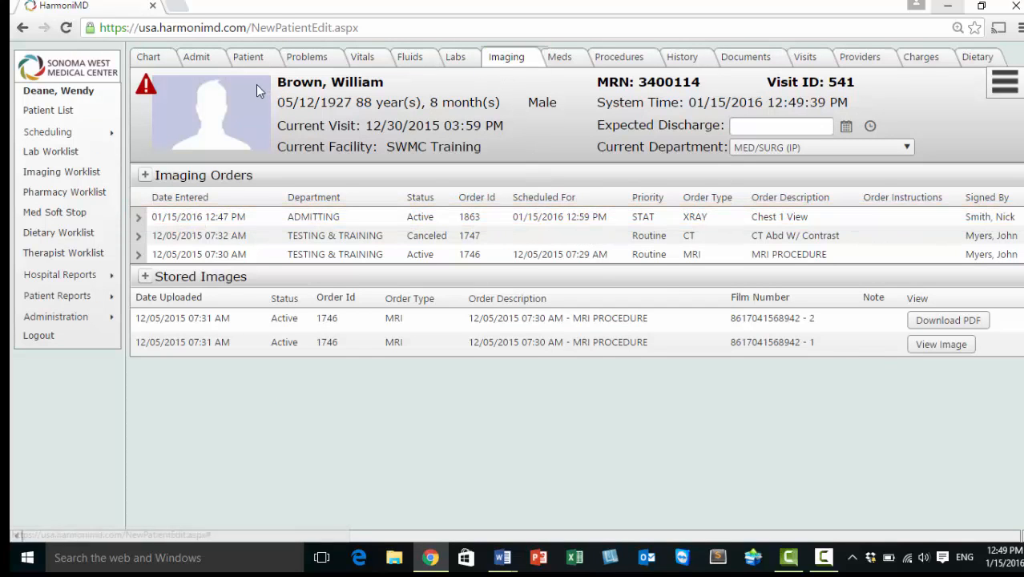
pyautogui.click(150, 60)
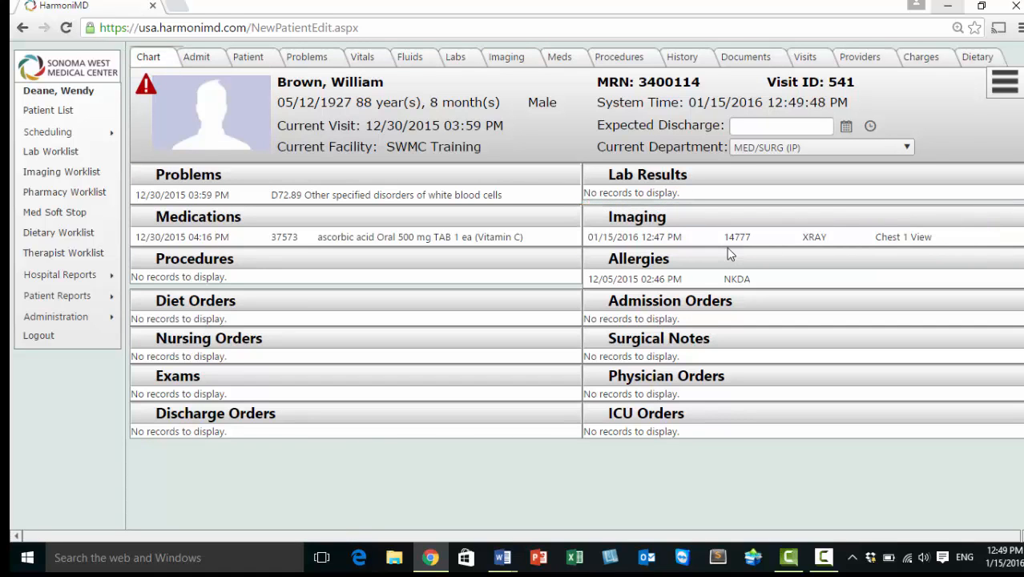
pyautogui.click(515, 59)
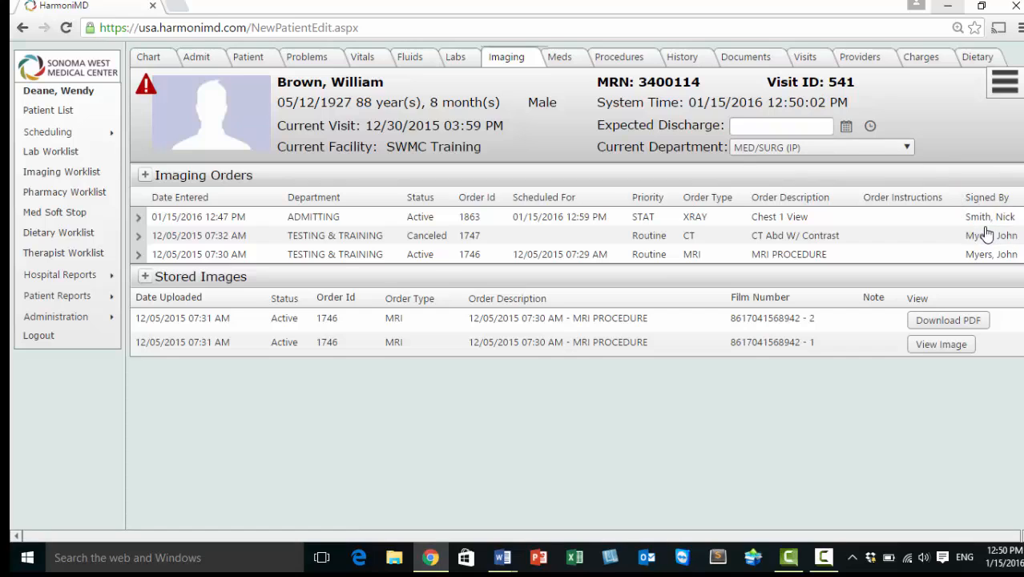
# Step: Change the new Chest 1 View order's status to Canceled and confirm the change
pyautogui.click(548, 223)
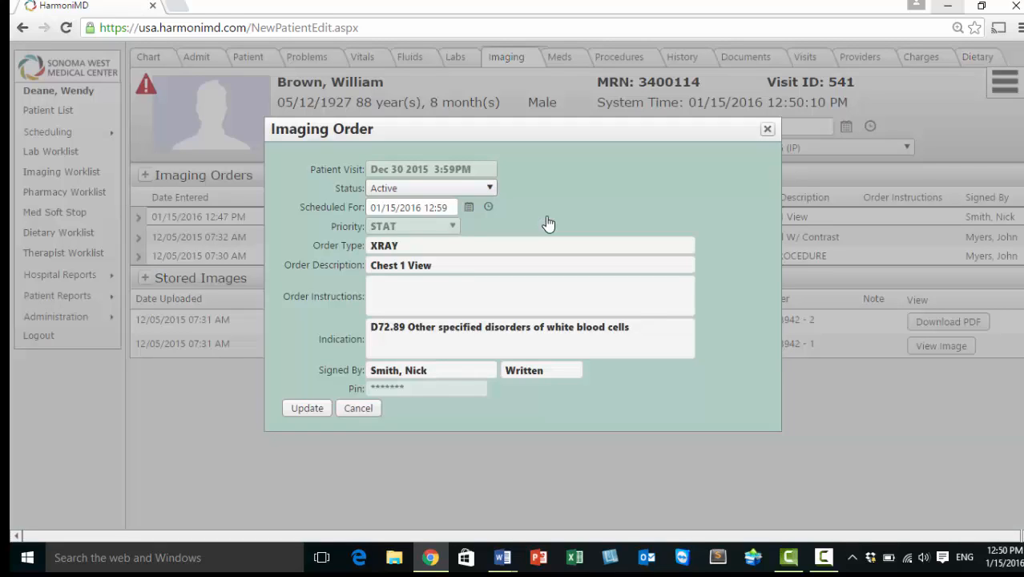
pyautogui.click(486, 189)
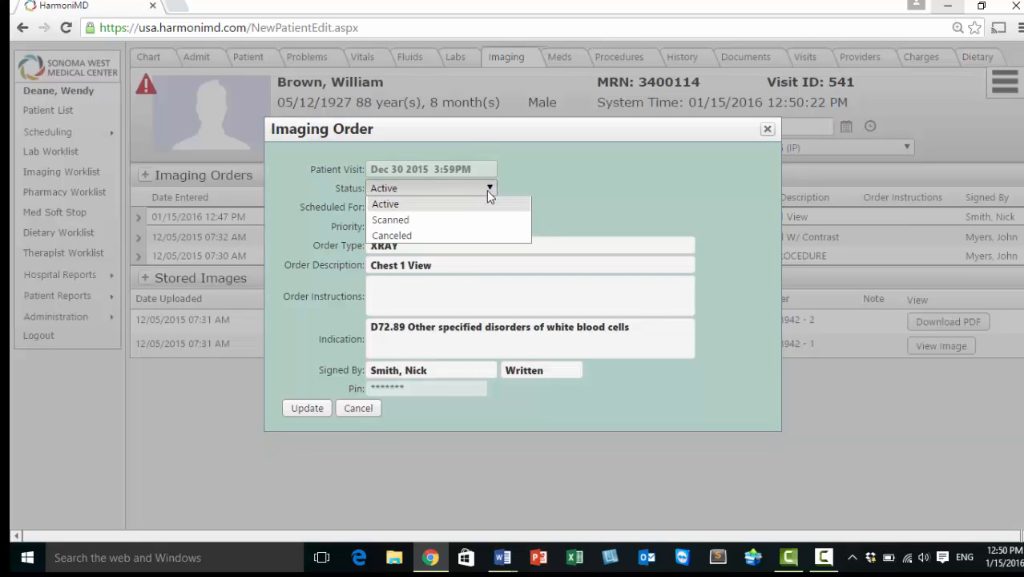
pyautogui.click(393, 239)
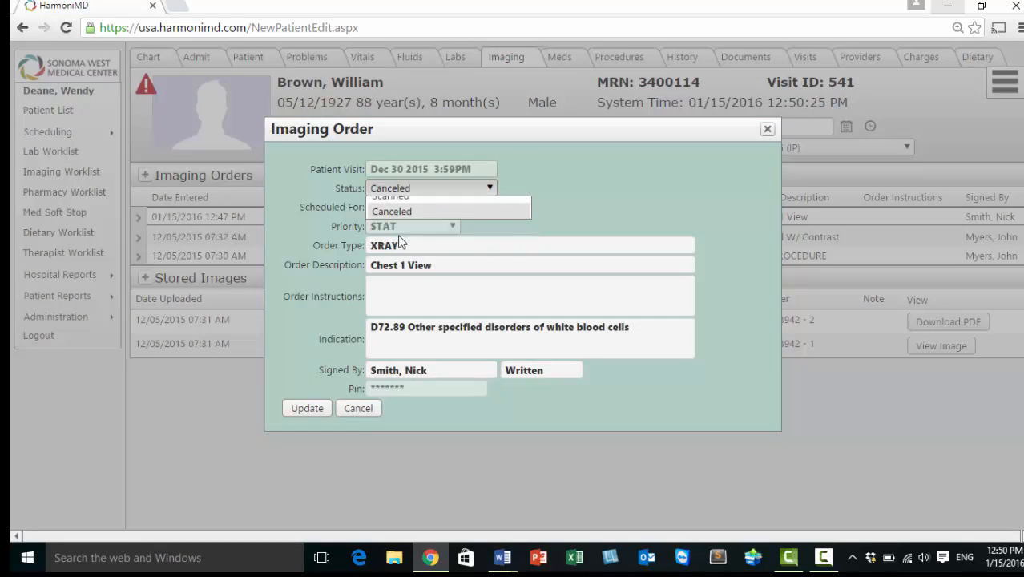
pyautogui.click(305, 410)
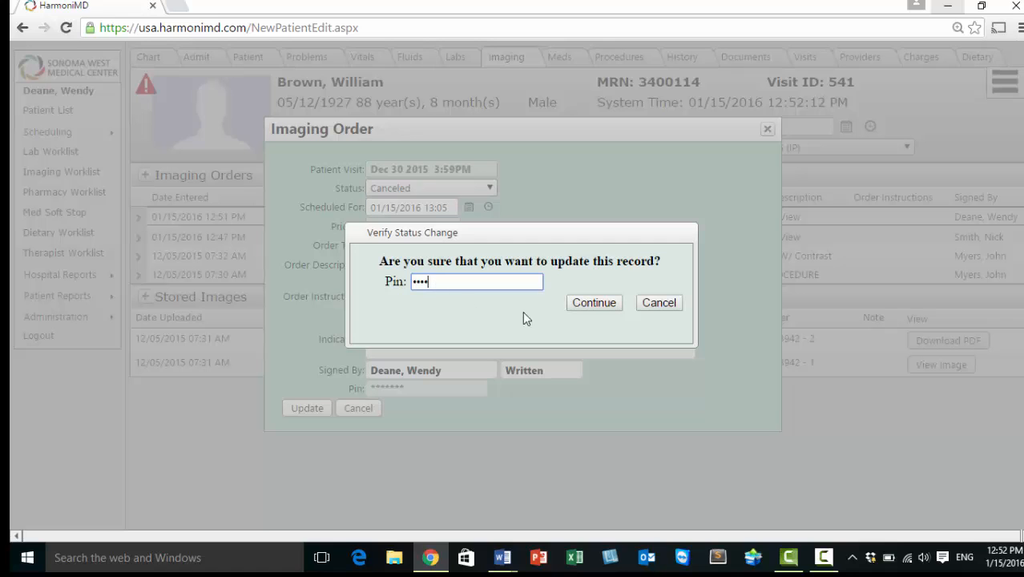
pyautogui.click(583, 303)
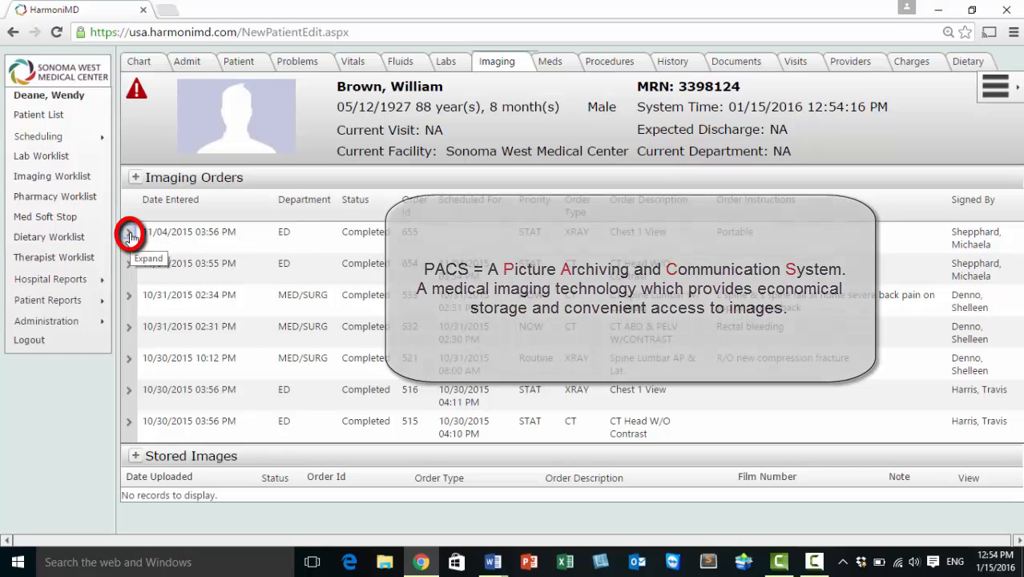
# Step: Expand the 11/04/2015 Chest 1 View order to show its pulmonary edema report
pyautogui.click(129, 235)
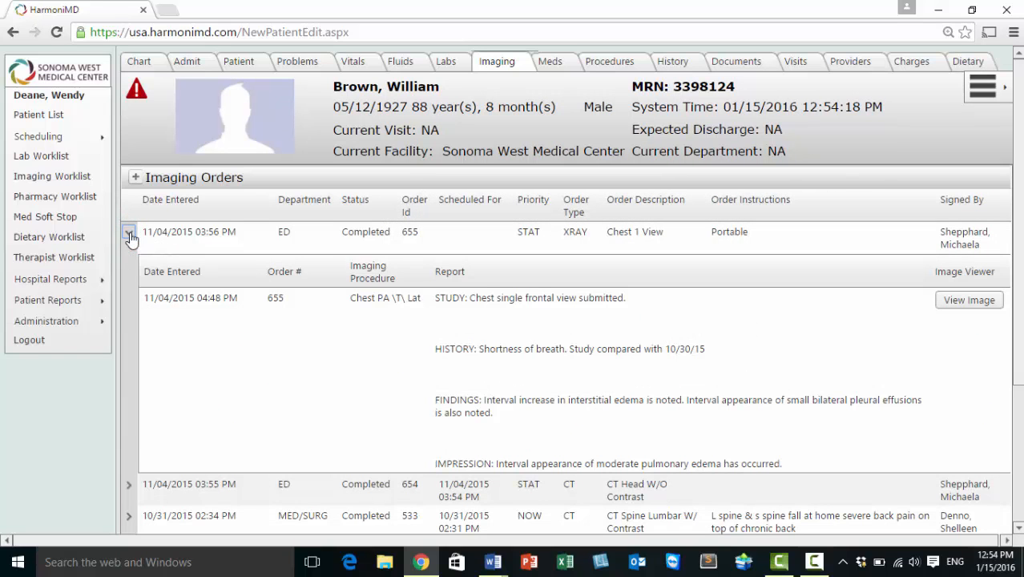